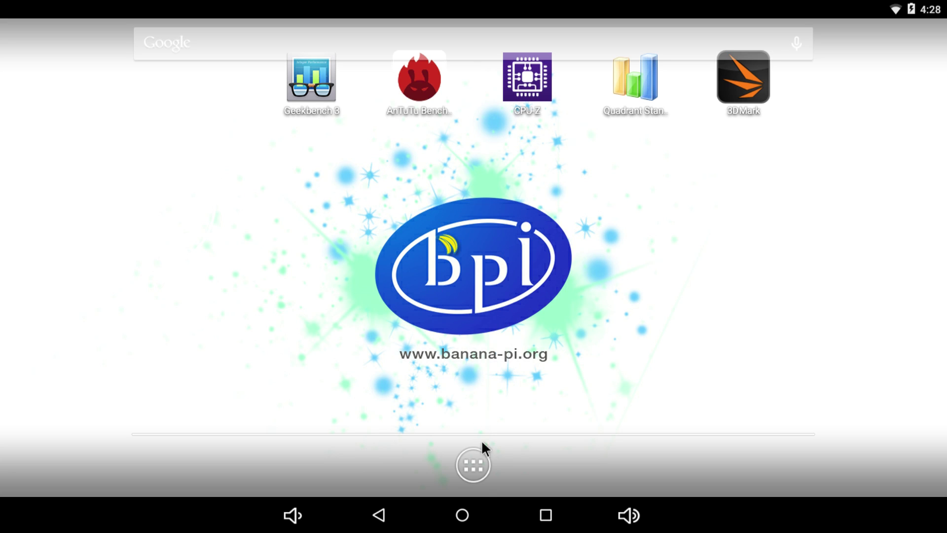
Reach Settings through the app drawer and the gear icon in the notification shade.
{"action": "left_click", "coordinate": [470, 462]}
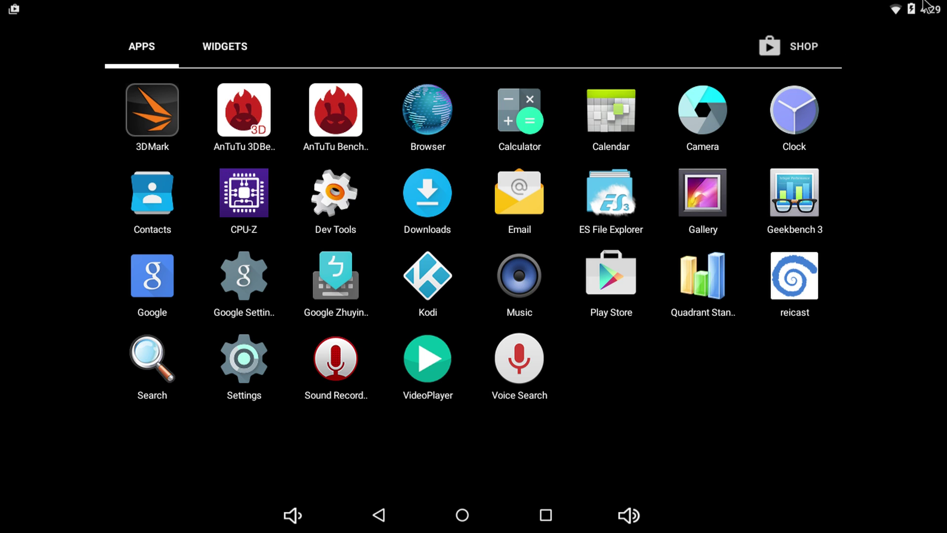
{"action": "left_click_drag", "start_coordinate": [895, 6], "coordinate": [912, 360]}
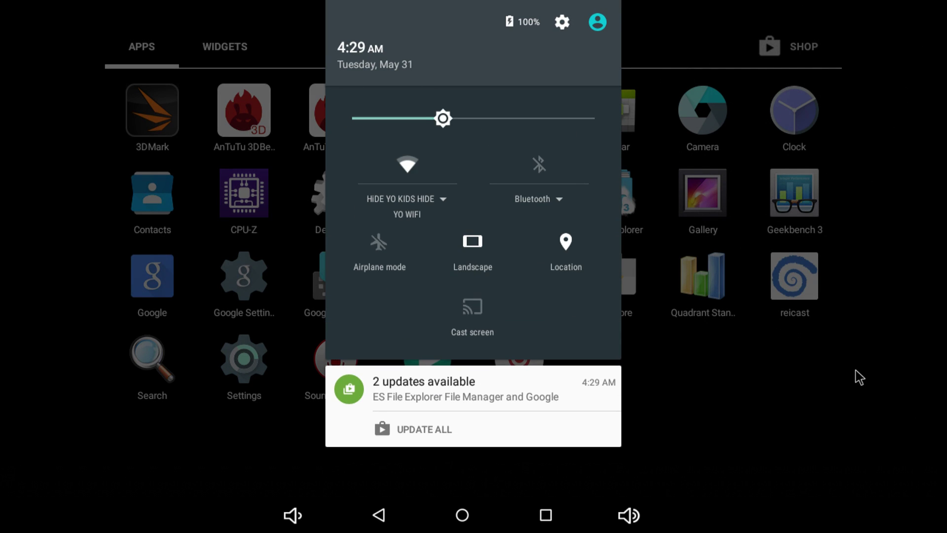
{"action": "left_click", "coordinate": [556, 24]}
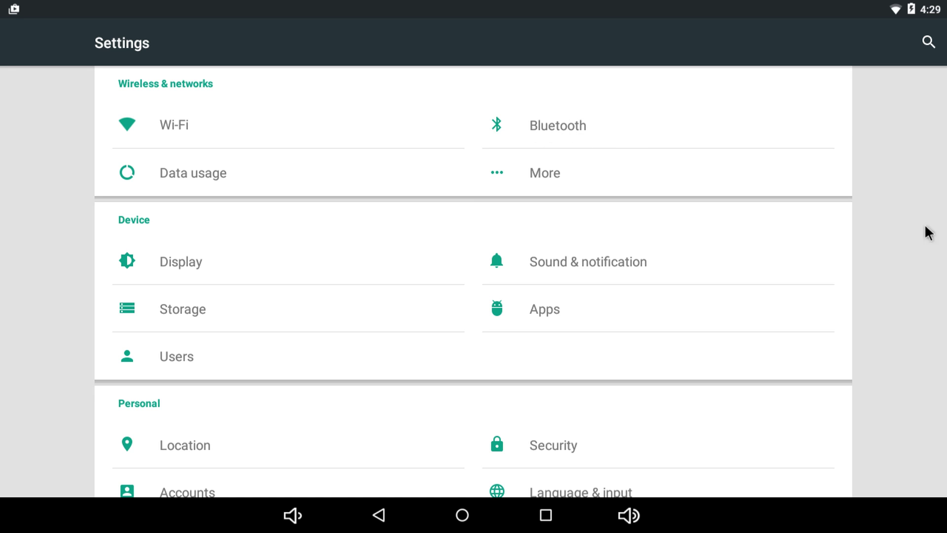
Review CPU-Z's Device, System, Thermal and Sensors pages, with the temperature sensor at 46.0 °C.
{"action": "left_click", "coordinate": [462, 515]}
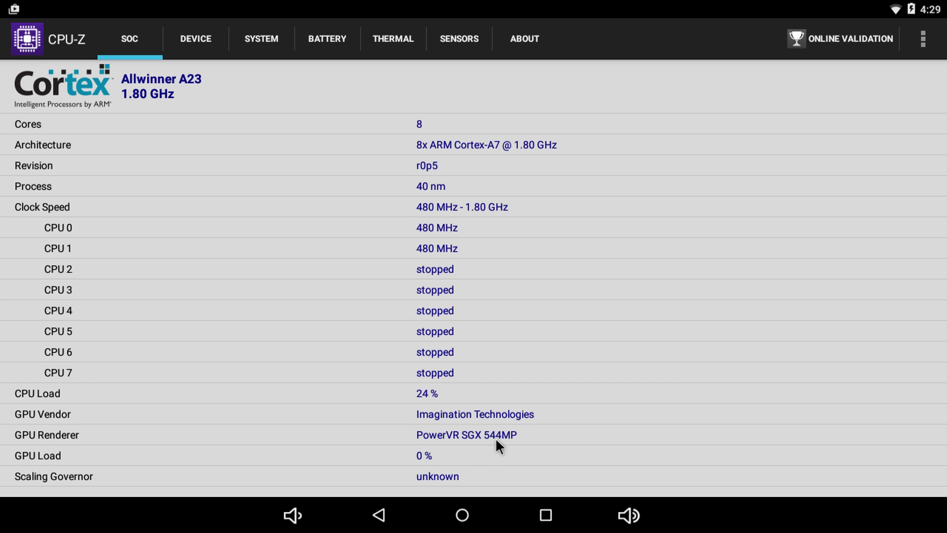
{"action": "left_click", "coordinate": [189, 35]}
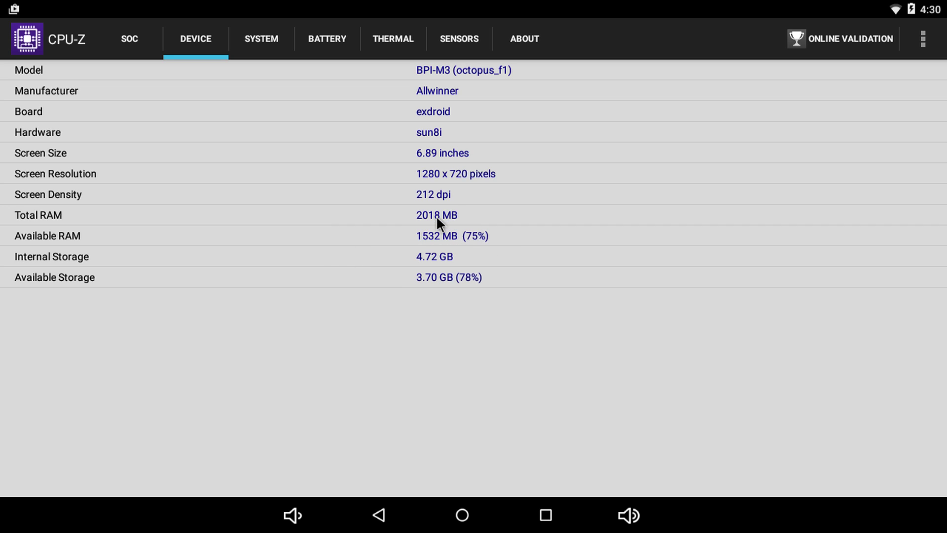
{"action": "left_click", "coordinate": [271, 46]}
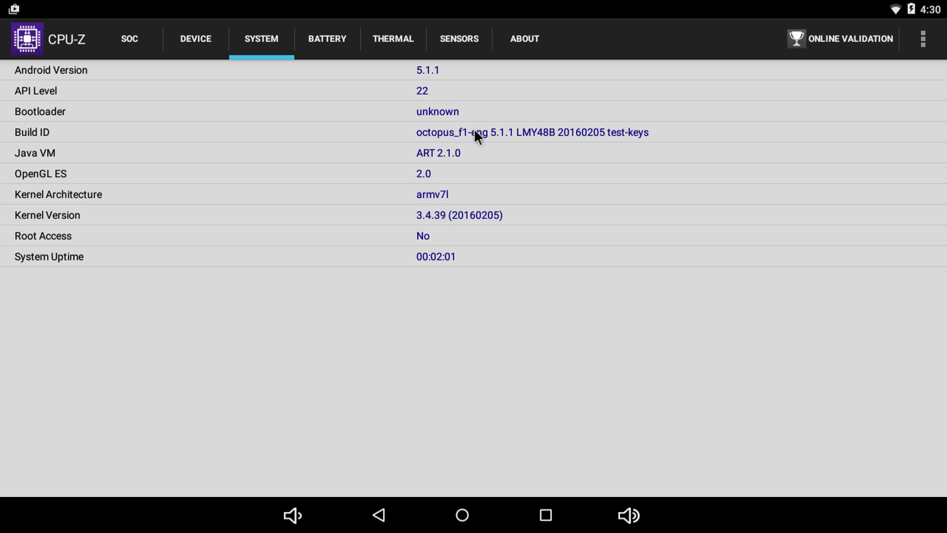
{"action": "left_click", "coordinate": [392, 37]}
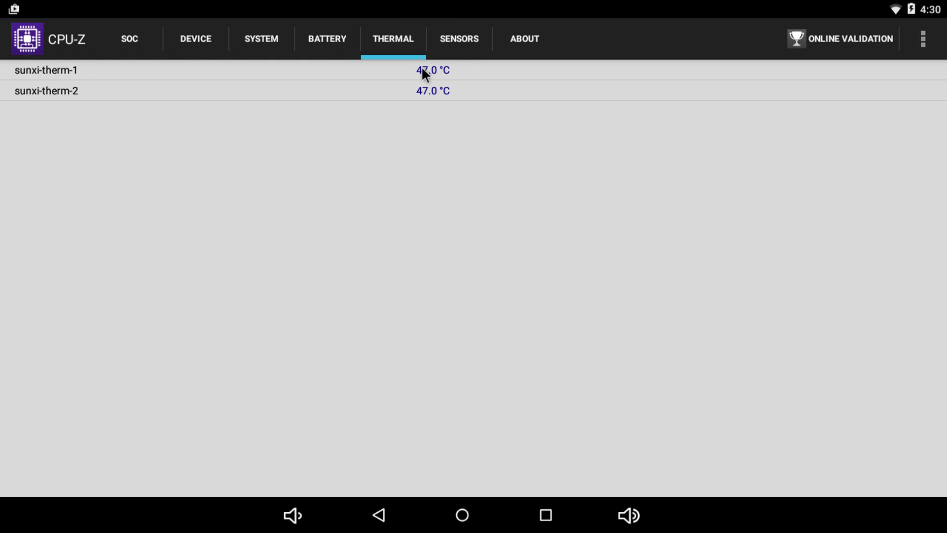
{"action": "left_click", "coordinate": [473, 38]}
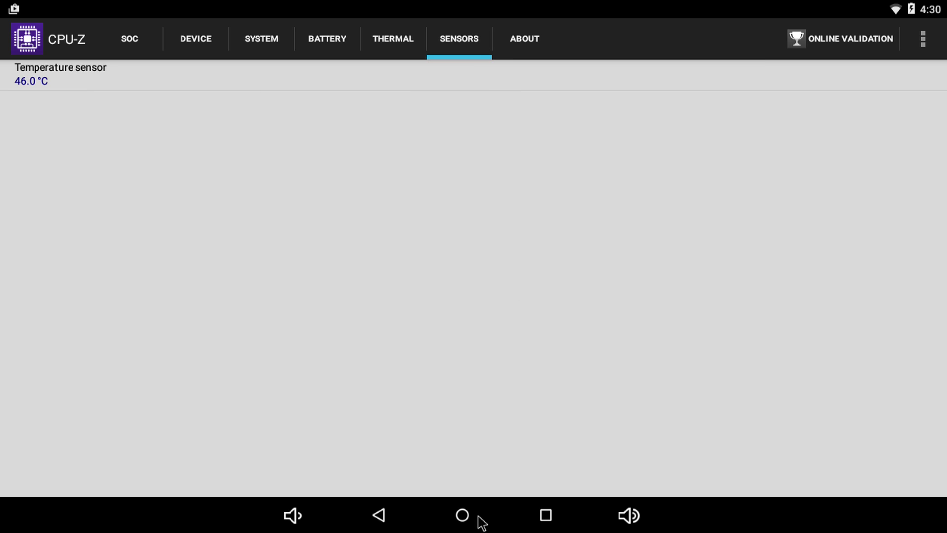
{"action": "left_click", "coordinate": [463, 516]}
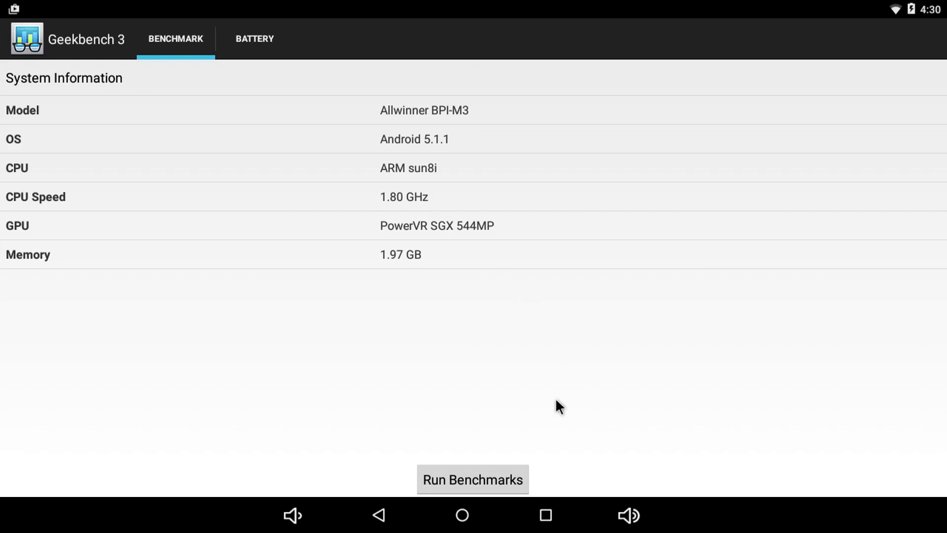
Start the Geekbench 3 benchmark run on the BPI-M3.
{"action": "left_click", "coordinate": [460, 473]}
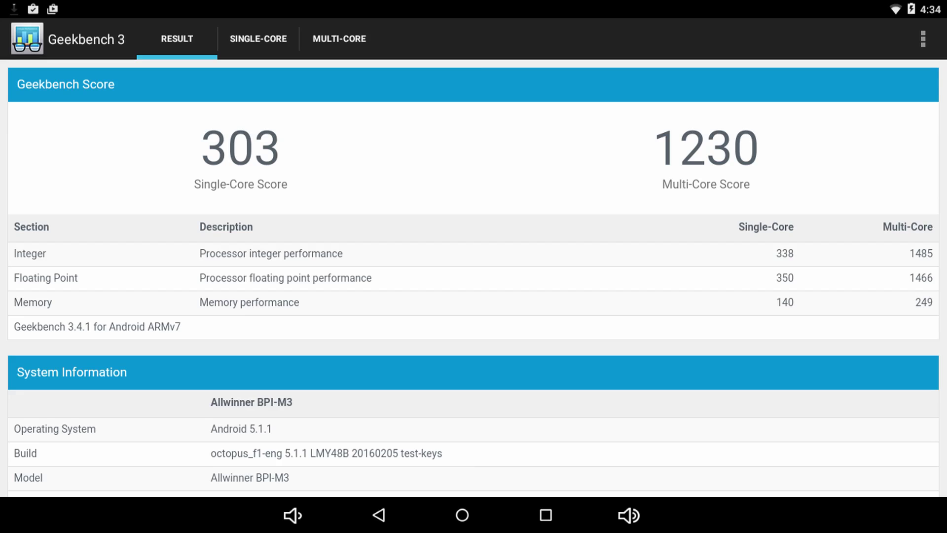
Compare multi-core and single-core results with other devices, then return to the 303/1230 scores.
{"action": "left_click", "coordinate": [333, 38]}
{"action": "left_click", "coordinate": [280, 39]}
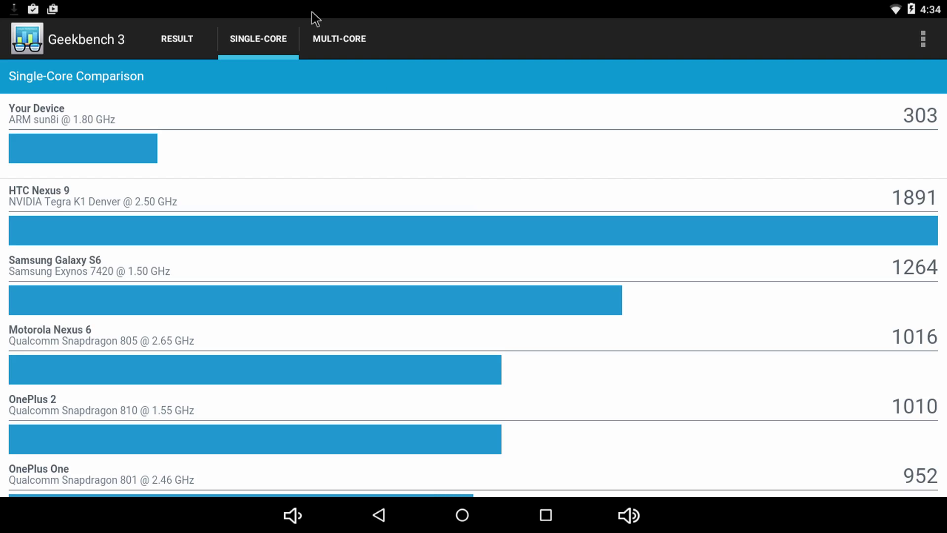
{"action": "left_click", "coordinate": [200, 38]}
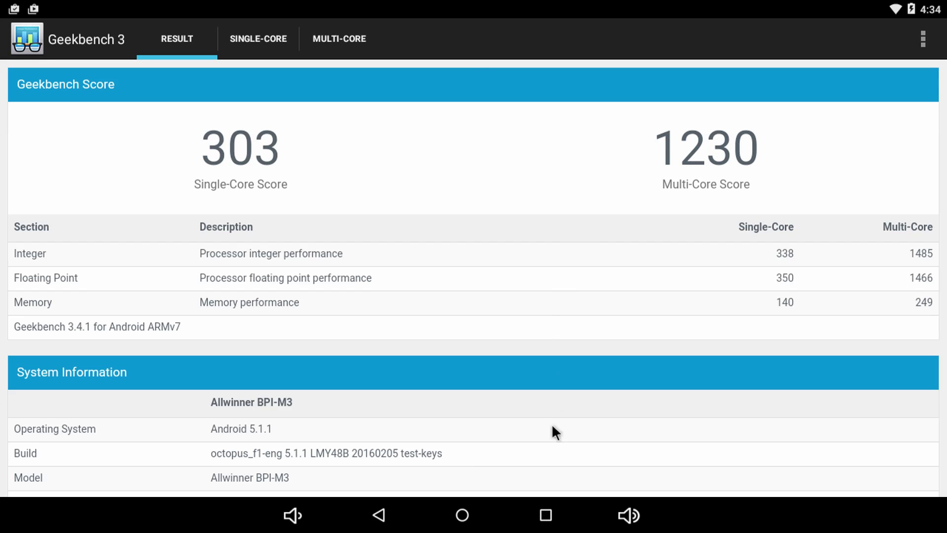
Clear Geekbench 3, CPU-Z, Settings and 3DMark from Recents, then launch Quadrant Standard.
{"action": "left_click", "coordinate": [545, 515]}
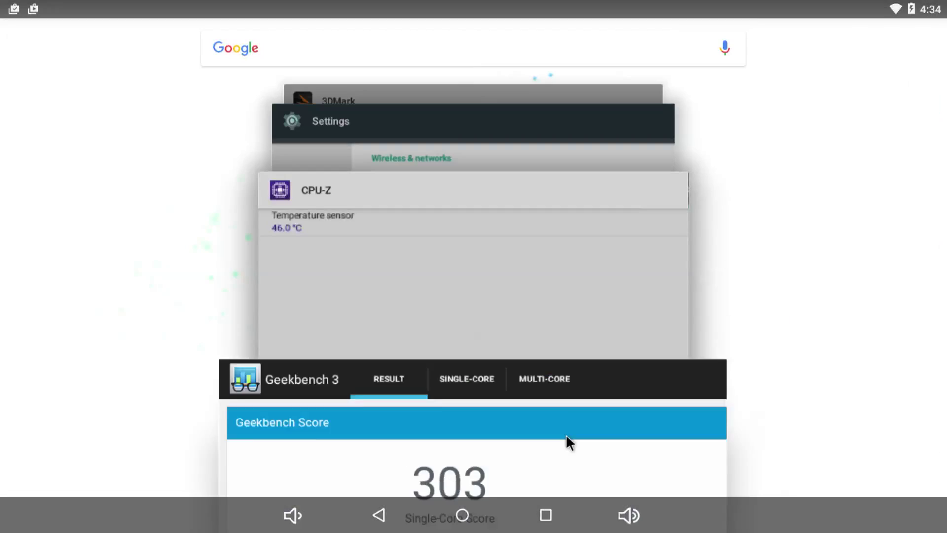
{"action": "left_click_drag", "start_coordinate": [631, 445], "coordinate": [155, 355]}
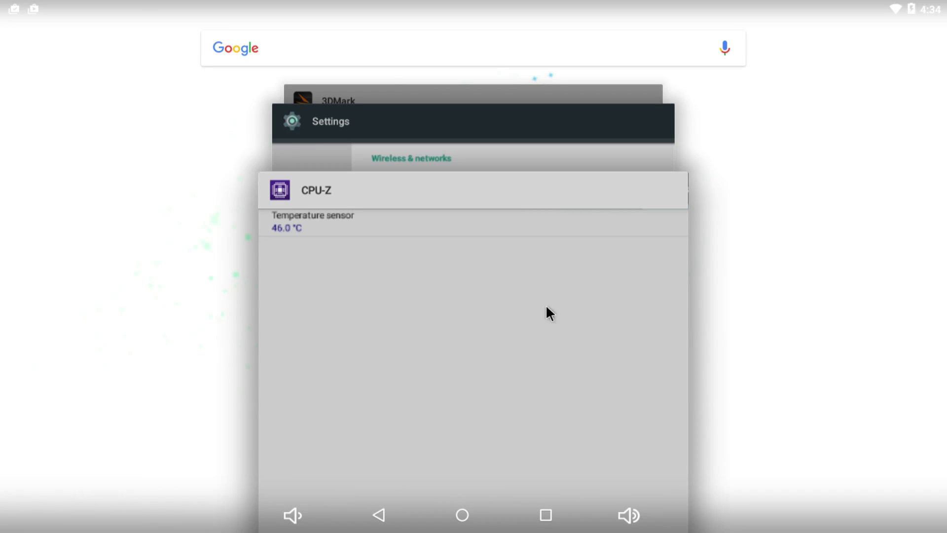
{"action": "left_click_drag", "start_coordinate": [645, 294], "coordinate": [10, 274]}
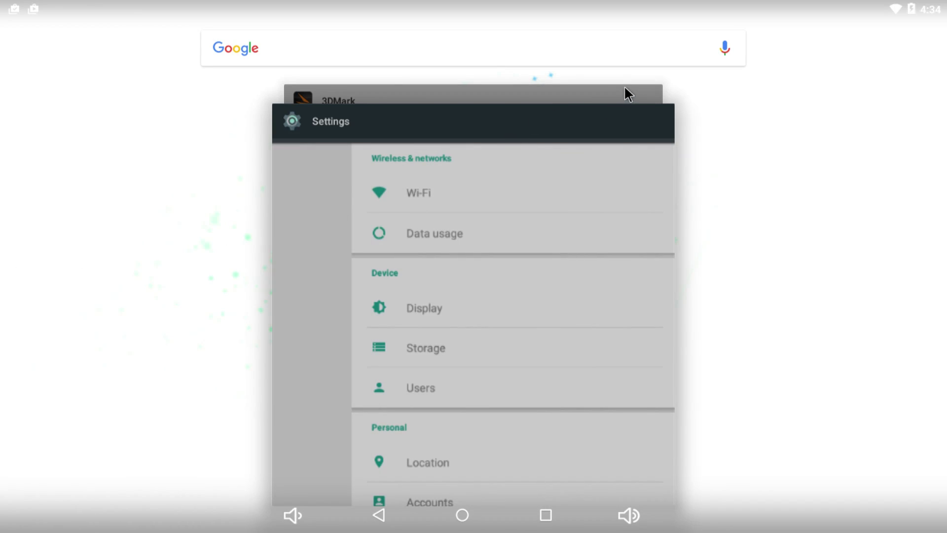
{"action": "left_click_drag", "start_coordinate": [629, 93], "coordinate": [148, 133]}
{"action": "left_click_drag", "start_coordinate": [539, 235], "coordinate": [361, 237]}
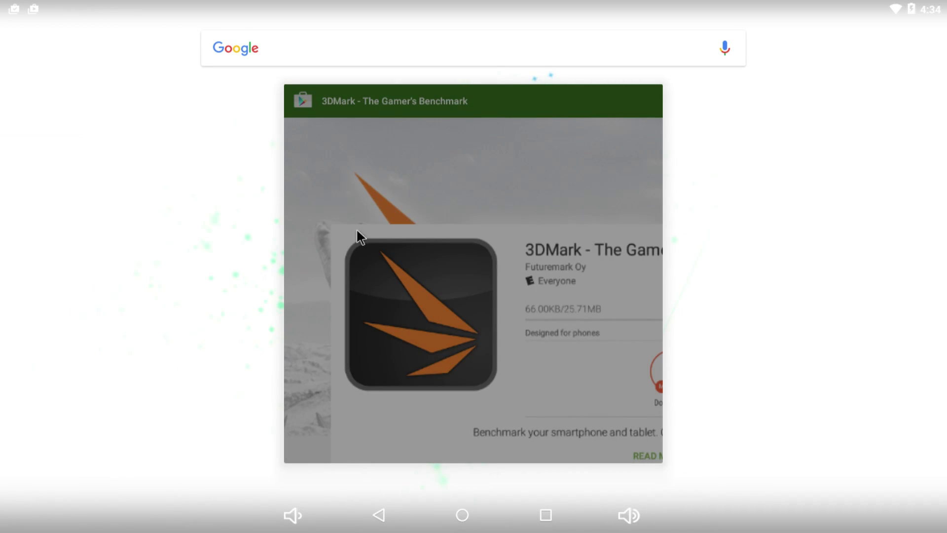
{"action": "left_click_drag", "start_coordinate": [667, 220], "coordinate": [298, 209]}
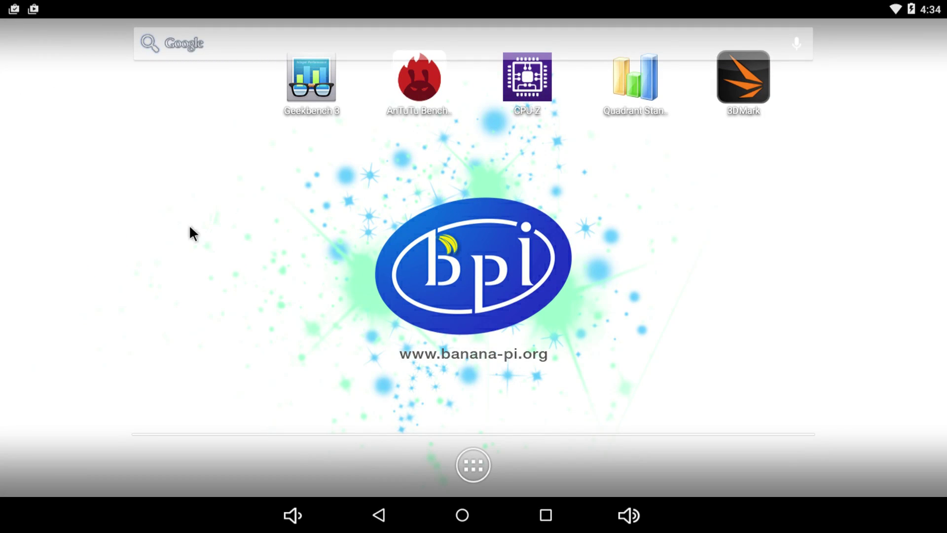
{"action": "left_click", "coordinate": [630, 85]}
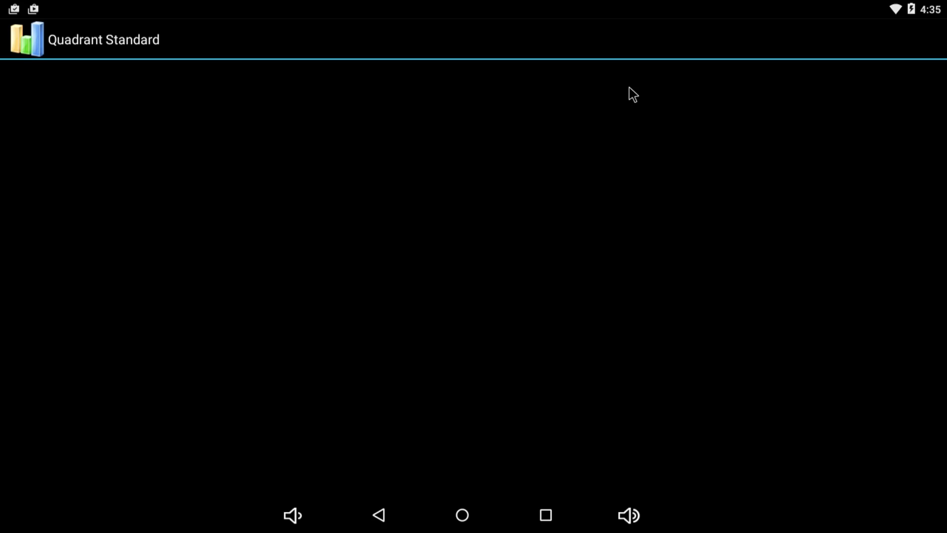
Acknowledge Quadrant's notice, let it score 11414, then swipe its card out of Recents.
{"action": "left_click", "coordinate": [567, 381]}
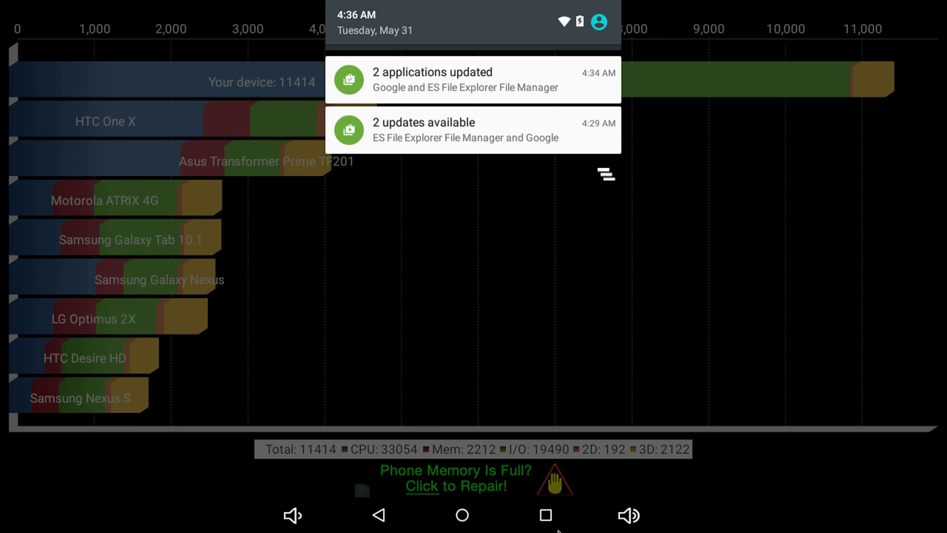
{"action": "left_click", "coordinate": [547, 516]}
{"action": "left_click_drag", "start_coordinate": [584, 342], "coordinate": [112, 255]}
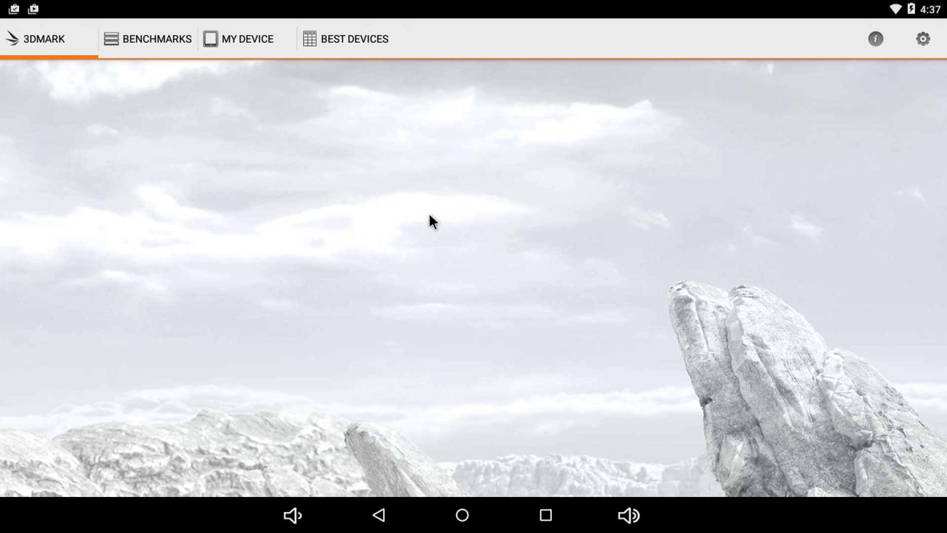
Start installing 3DMark's Ice Storm Extreme test, then cancel the 135 MB download.
{"action": "scroll", "coordinate": [429, 219], "scroll_direction": "down", "scroll_amount": 2}
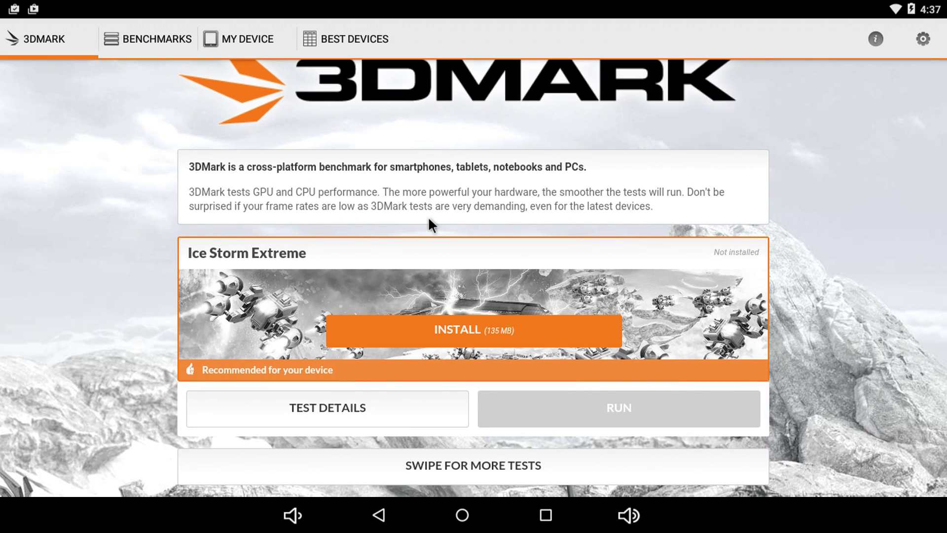
{"action": "left_click", "coordinate": [344, 329]}
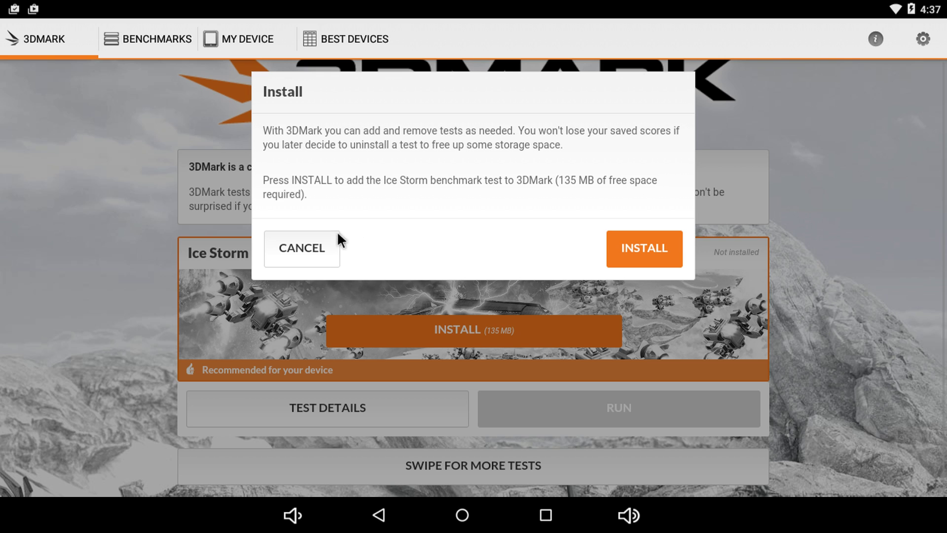
{"action": "left_click", "coordinate": [309, 247]}
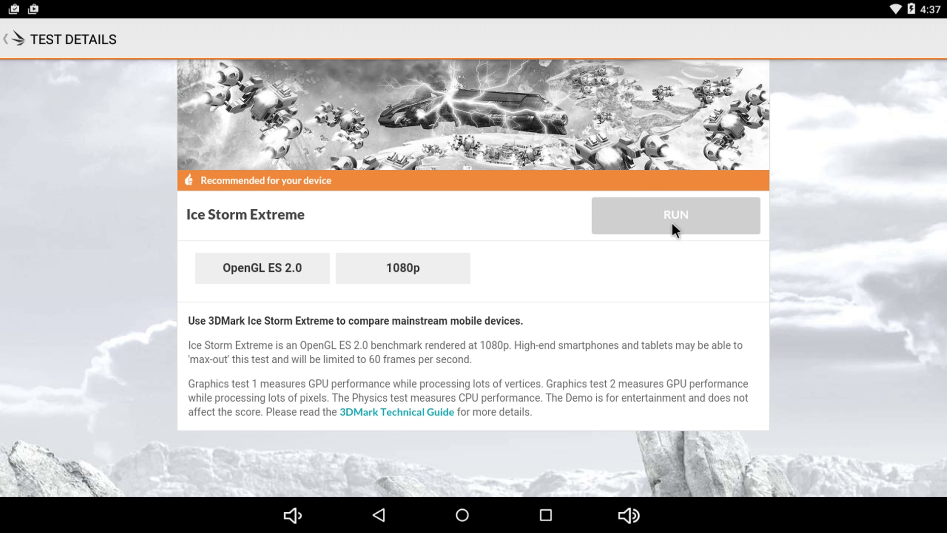
Close 3DMark from Recents, dismiss AnTuTu's full-screen notice and scroll its Test page.
{"action": "left_click", "coordinate": [546, 514]}
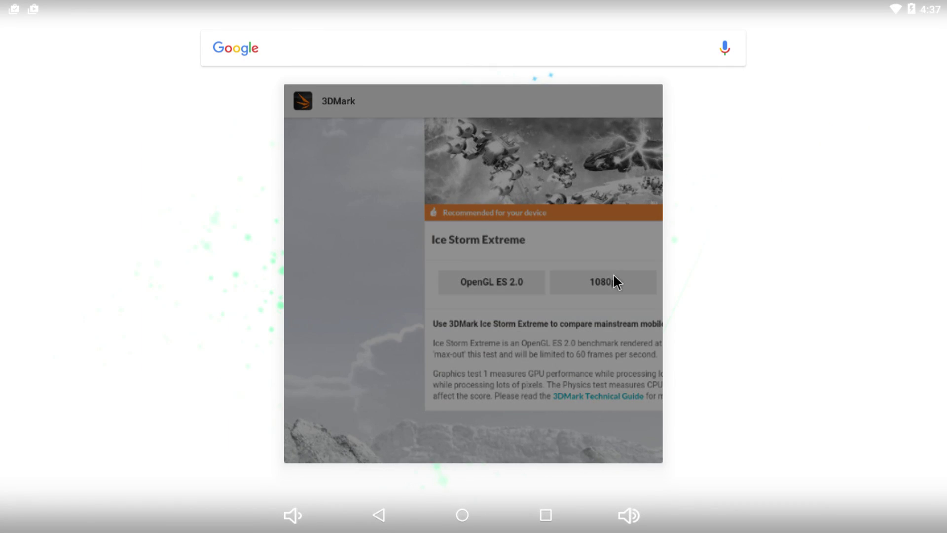
{"action": "left_click_drag", "start_coordinate": [617, 282], "coordinate": [1, 228]}
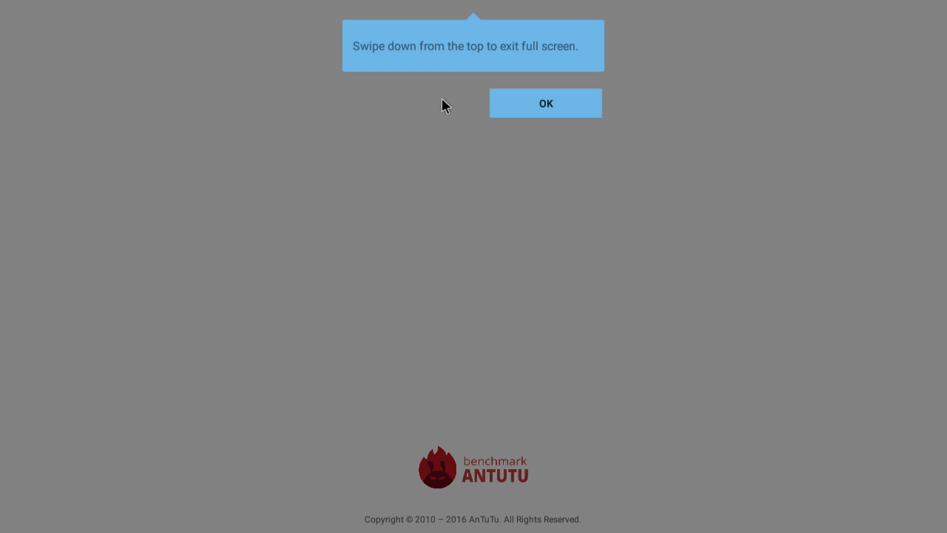
{"action": "left_click", "coordinate": [522, 105]}
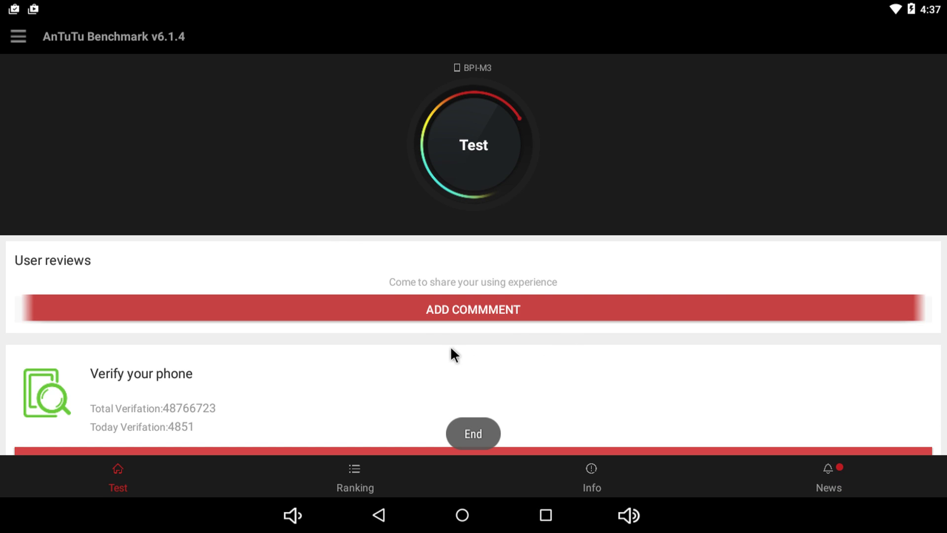
{"action": "scroll", "coordinate": [355, 281], "scroll_direction": "down", "scroll_amount": 5}
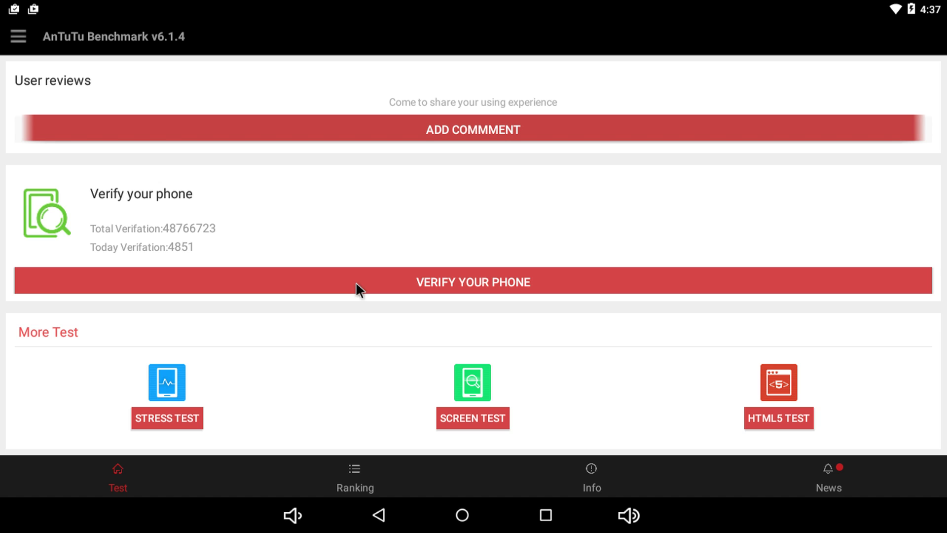
{"action": "scroll", "coordinate": [357, 282], "scroll_direction": "up", "scroll_amount": 5}
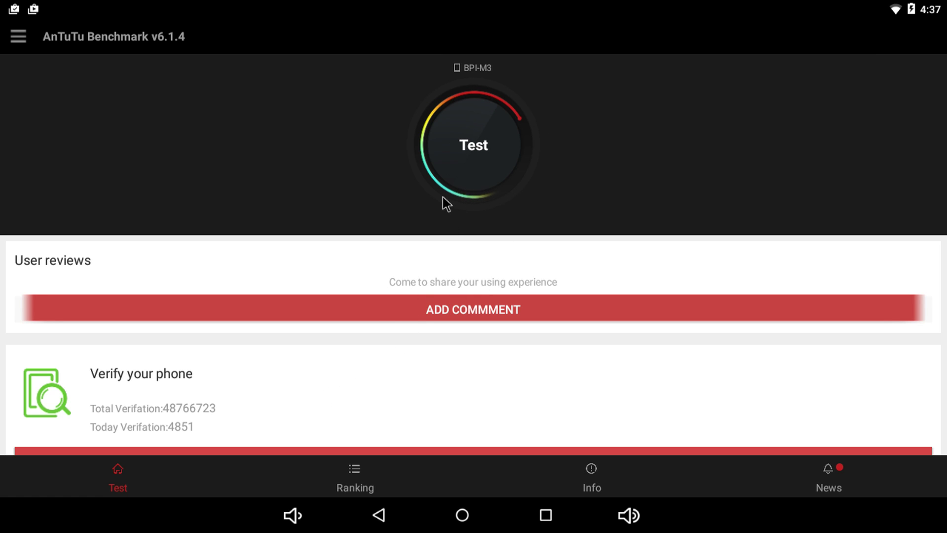
Run the AnTuTu benchmark on the BPI-M3 until it reports 27243.
{"action": "left_click", "coordinate": [488, 146]}
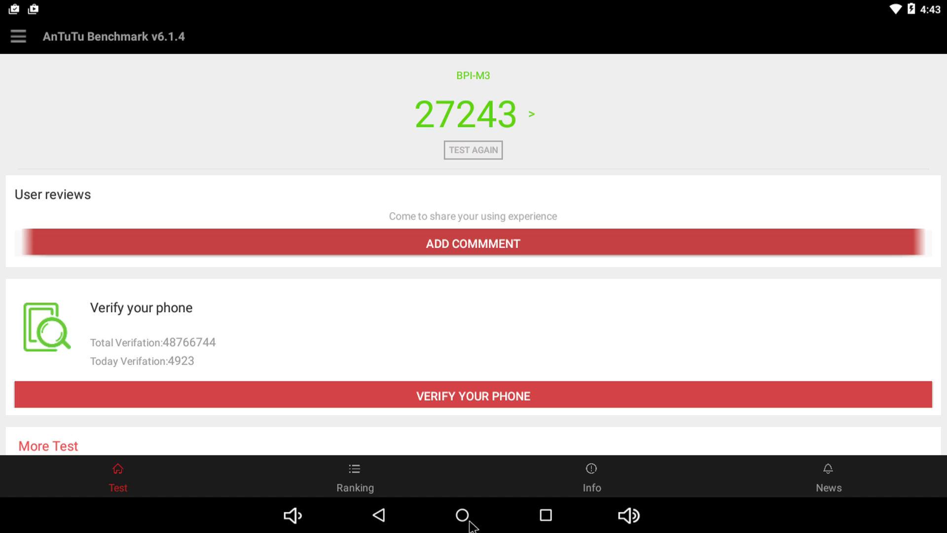
Launch Browser from the app drawer and search Google for 'sunspider'.
{"action": "left_click", "coordinate": [556, 521]}
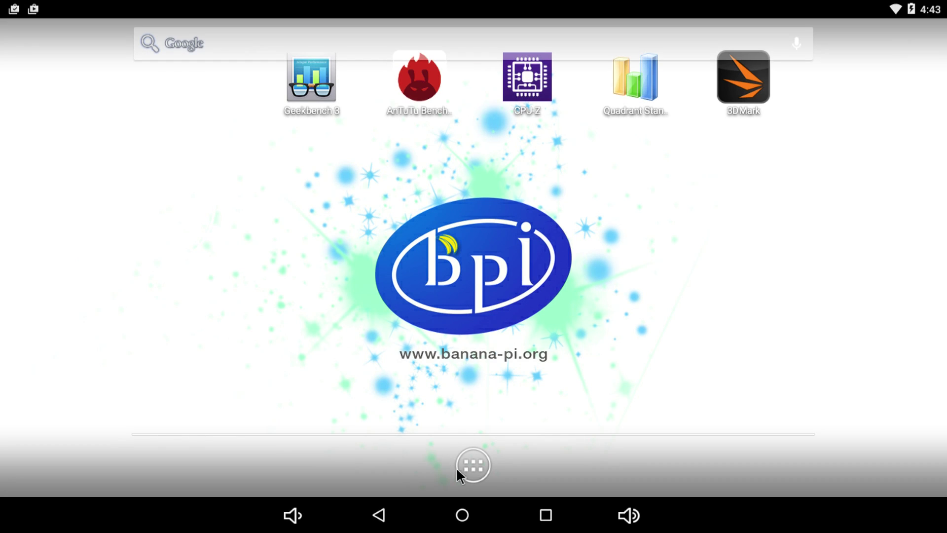
{"action": "left_click", "coordinate": [479, 463]}
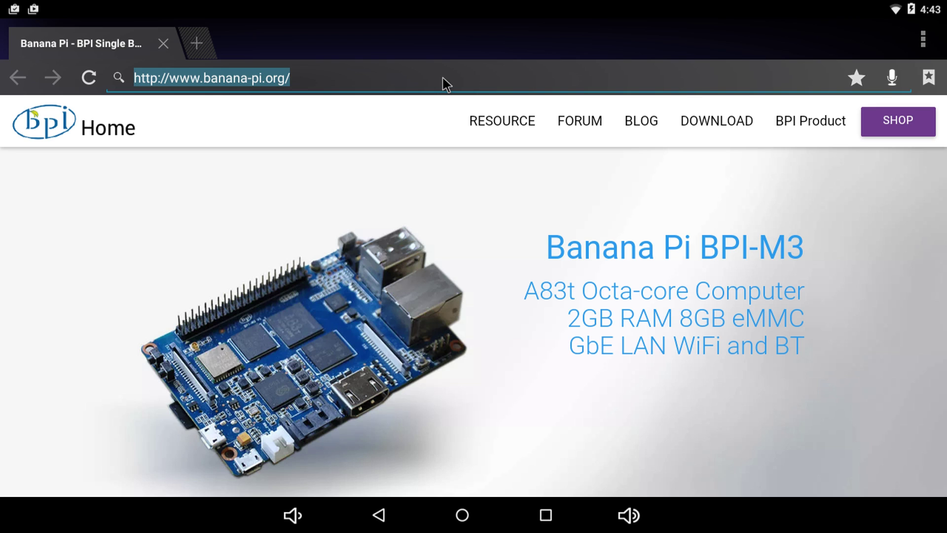
{"action": "type", "text": "sun"}
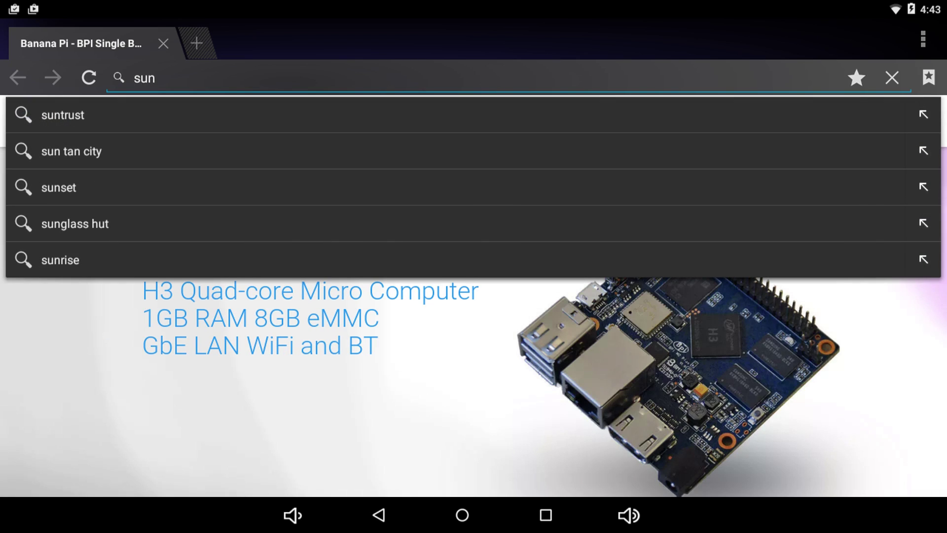
{"action": "type", "text": "spider"}
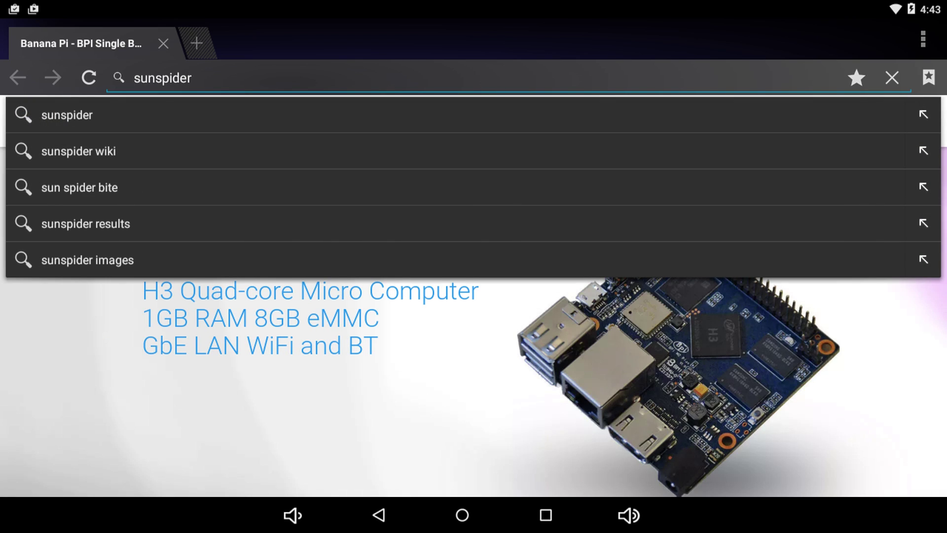
{"action": "key", "text": "Return"}
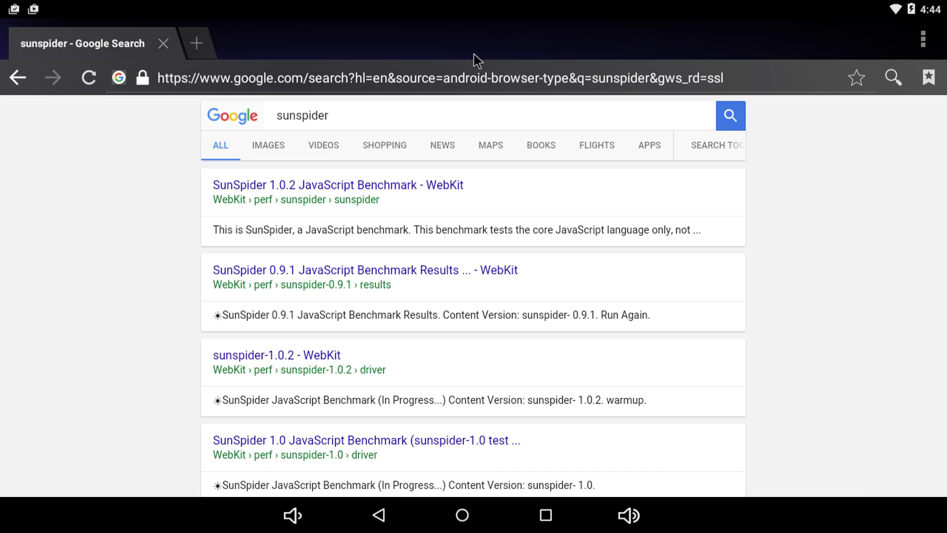
Run the SunSpider 1.0.2 JavaScript benchmark in Android Browser to a 1284.7ms total.
{"action": "left_click", "coordinate": [361, 186]}
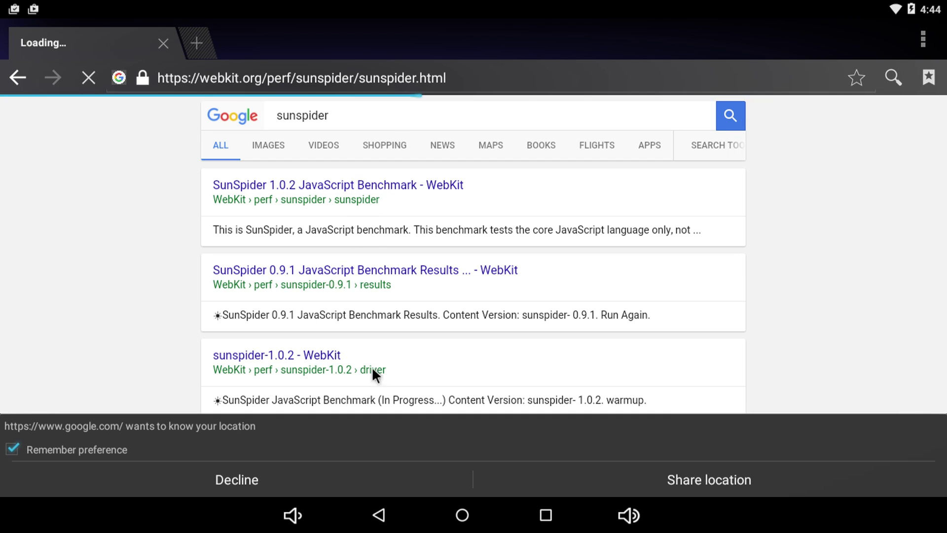
{"action": "scroll", "coordinate": [244, 266], "scroll_direction": "down", "scroll_amount": 3}
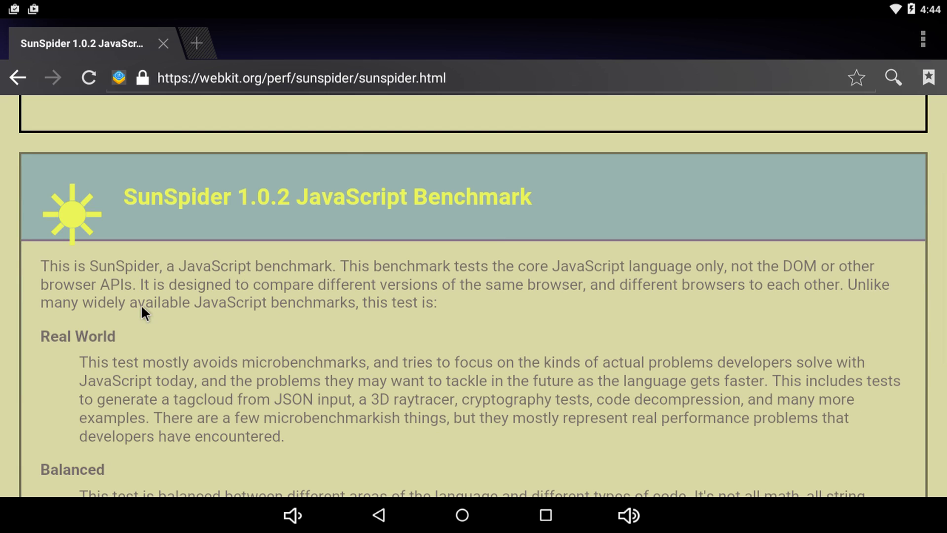
{"action": "scroll", "coordinate": [143, 306], "scroll_direction": "down", "scroll_amount": 5}
{"action": "left_click", "coordinate": [328, 394]}
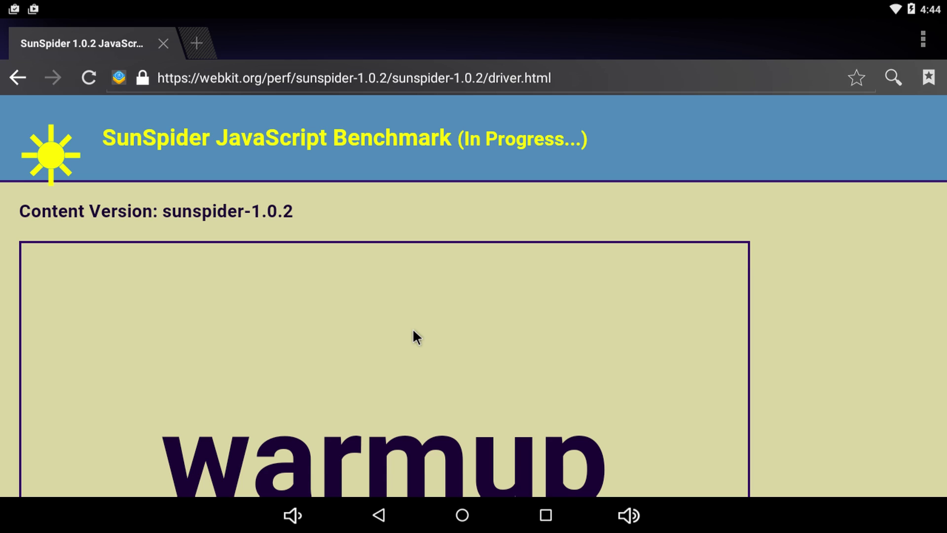
{"action": "scroll", "coordinate": [414, 335], "scroll_direction": "down", "scroll_amount": 2}
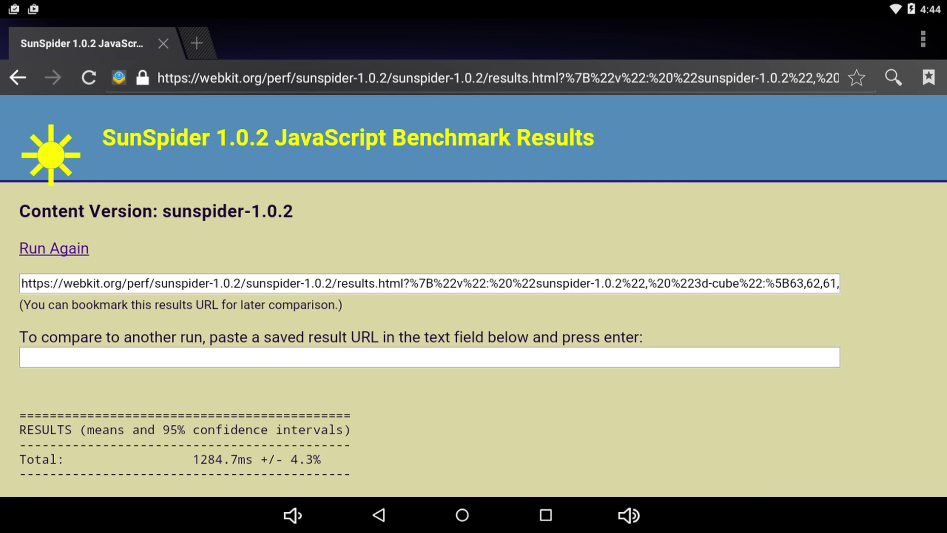
Review the per-test timings (3d 233.4ms, access 88.4ms), then return to the home screen.
{"action": "scroll", "coordinate": [217, 351], "scroll_direction": "down", "scroll_amount": 5}
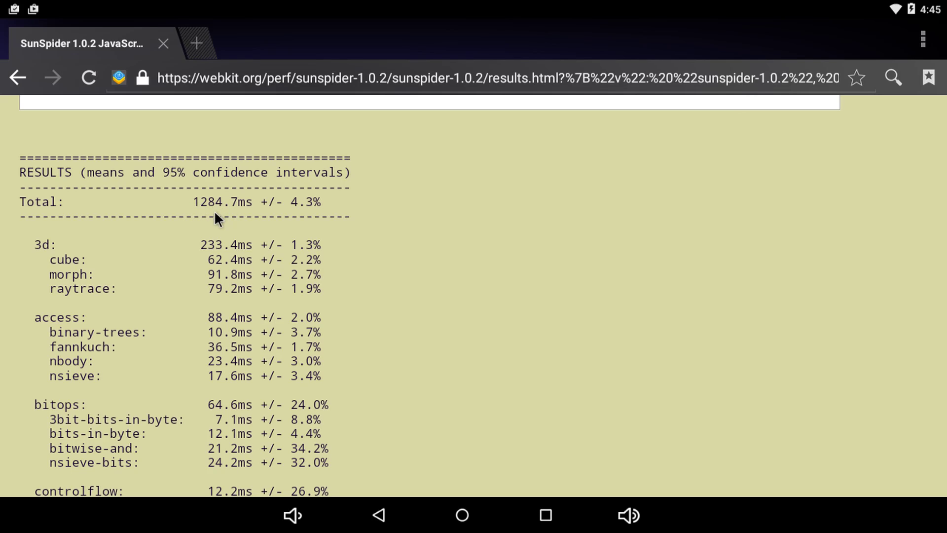
{"action": "scroll", "coordinate": [326, 287], "scroll_direction": "down", "scroll_amount": 3}
{"action": "scroll", "coordinate": [296, 276], "scroll_direction": "up", "scroll_amount": 5}
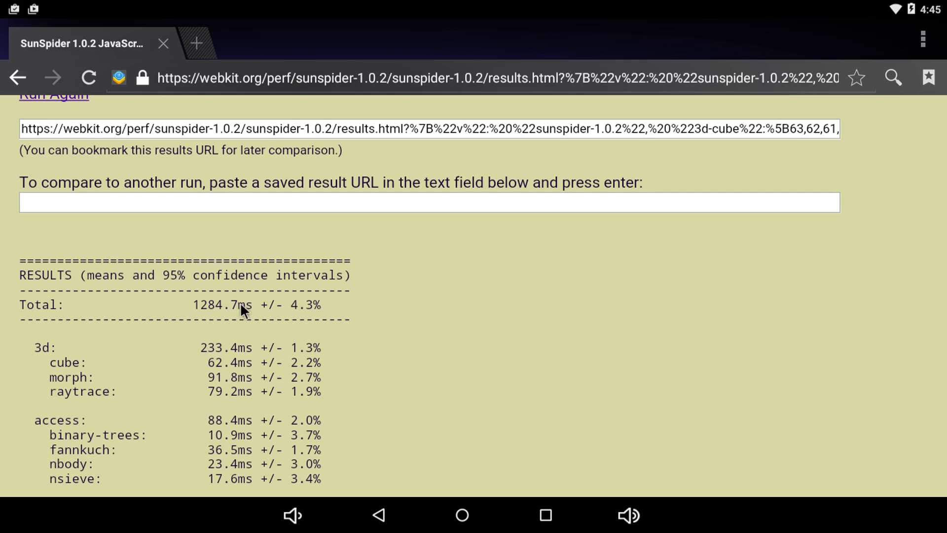
{"action": "left_click", "coordinate": [463, 517]}
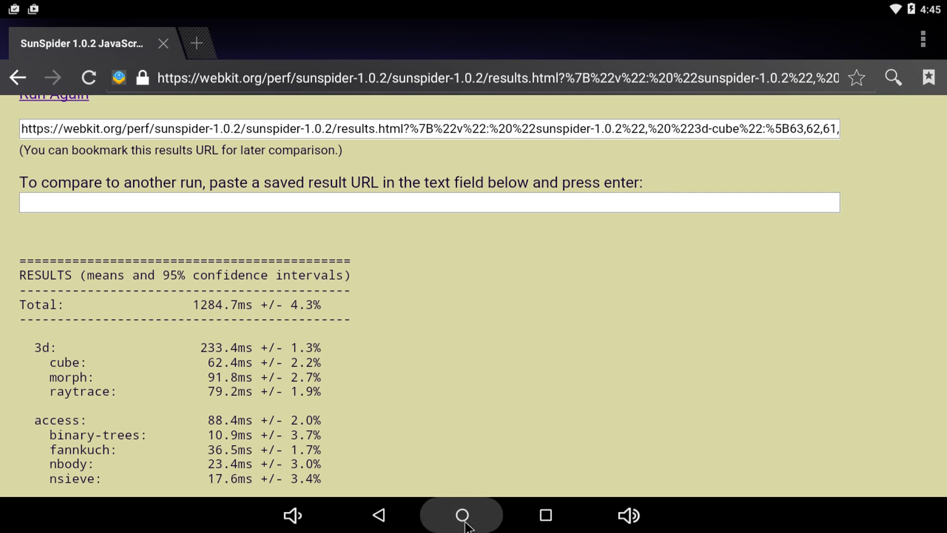